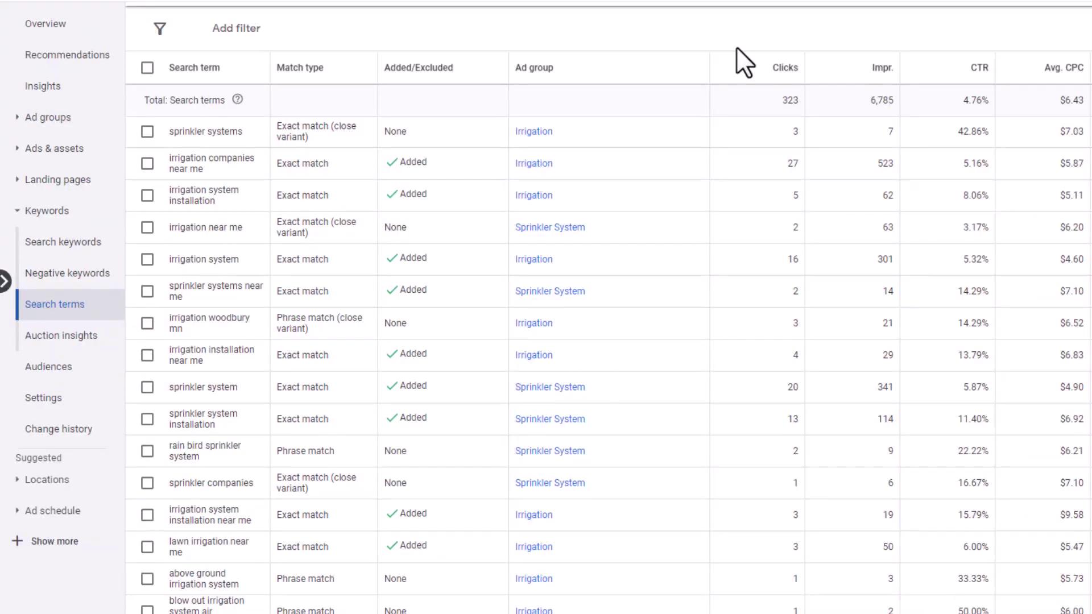
click(48, 219)
click(48, 220)
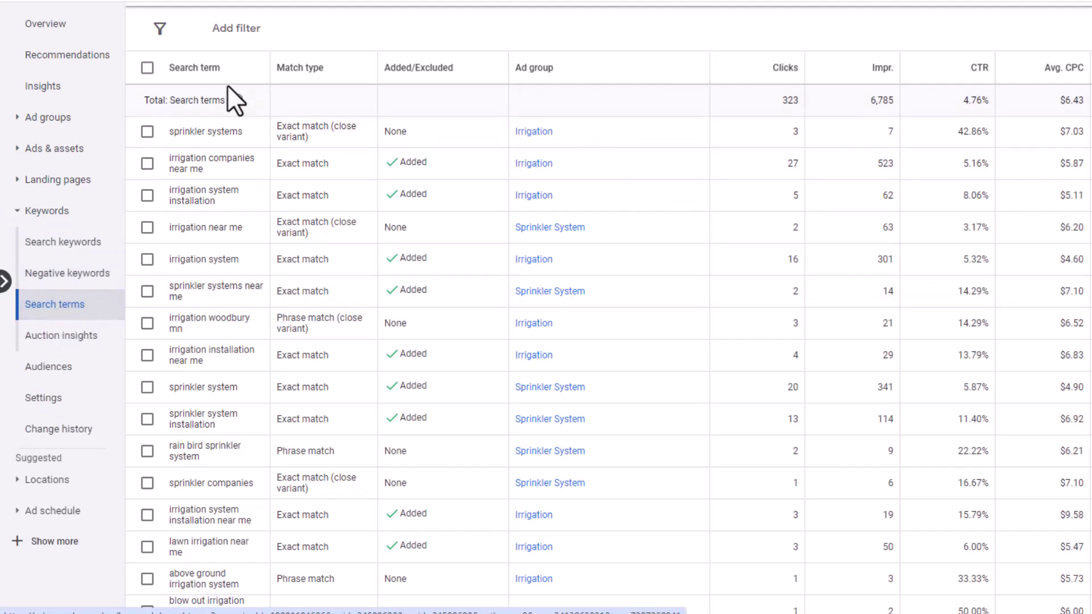
mouse_move(174, 79)
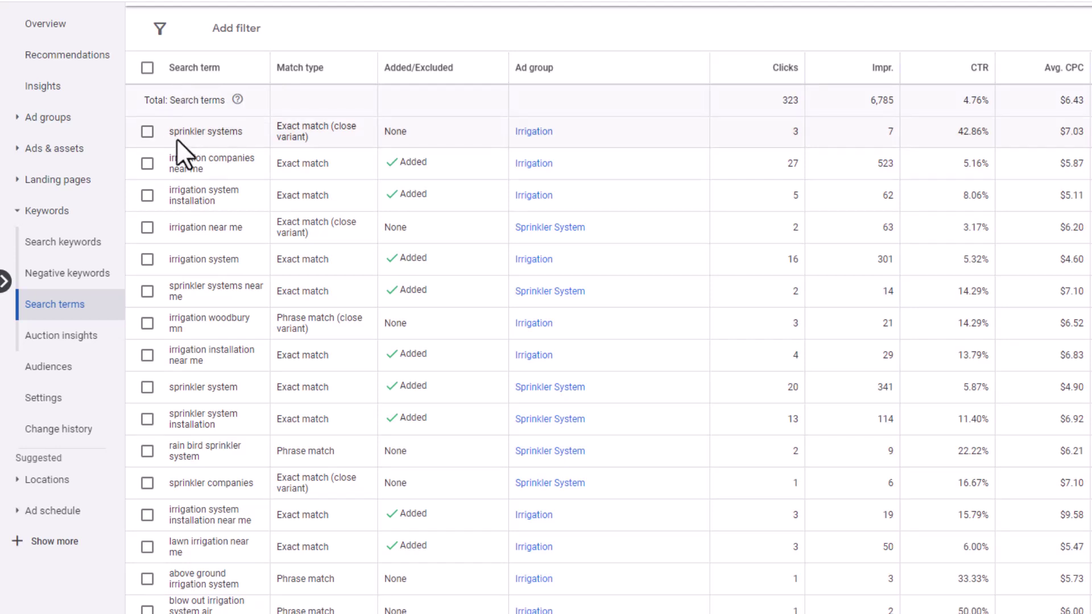
double_click(288, 126)
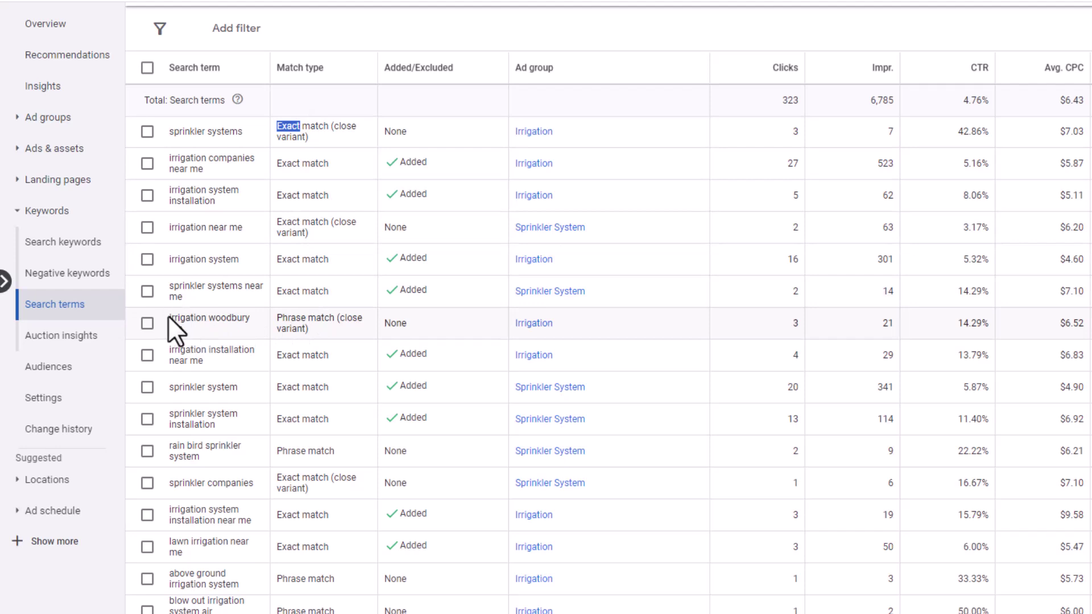
drag(169, 316, 197, 329)
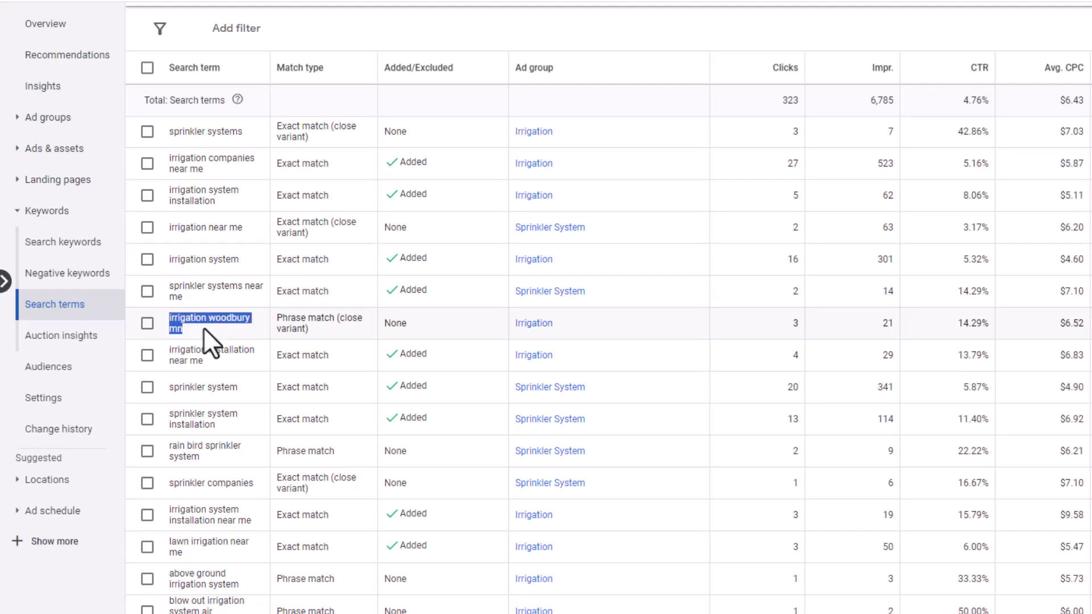
click(275, 315)
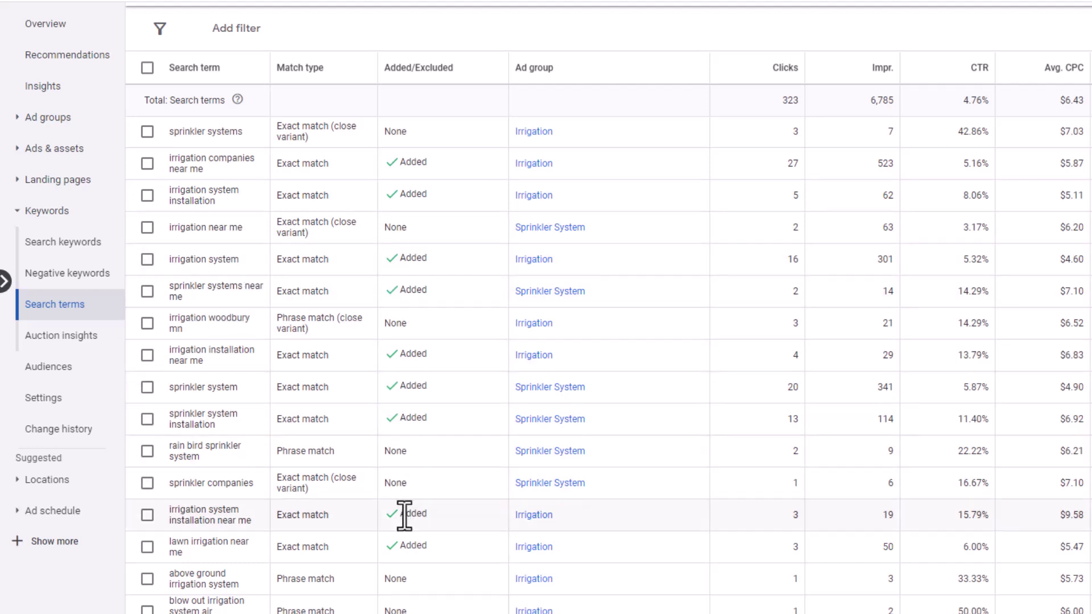
drag(170, 132, 244, 132)
click(243, 131)
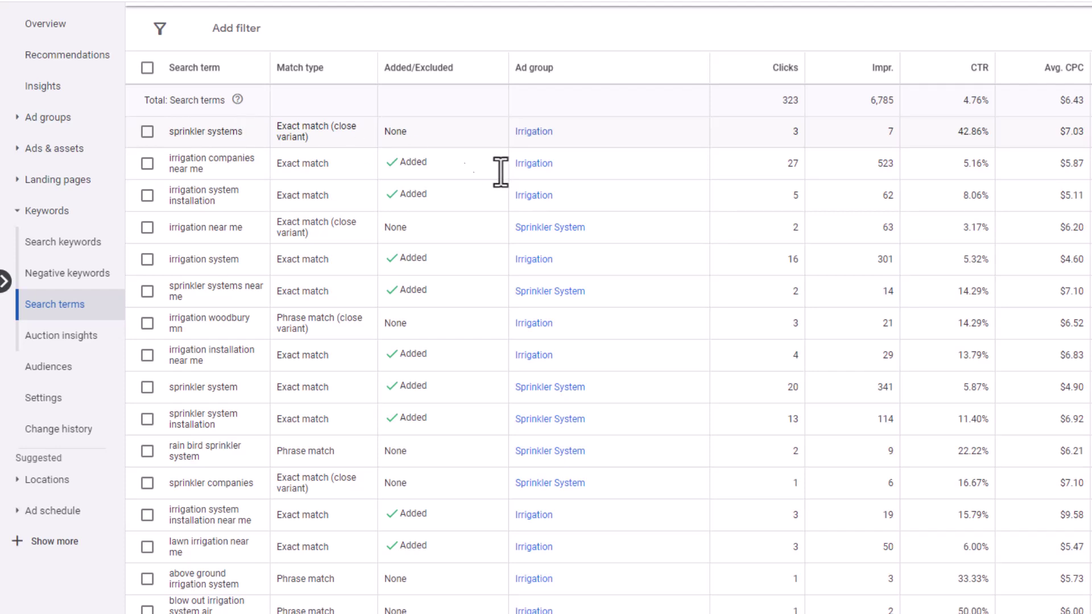
scroll(291, 211, down, 1)
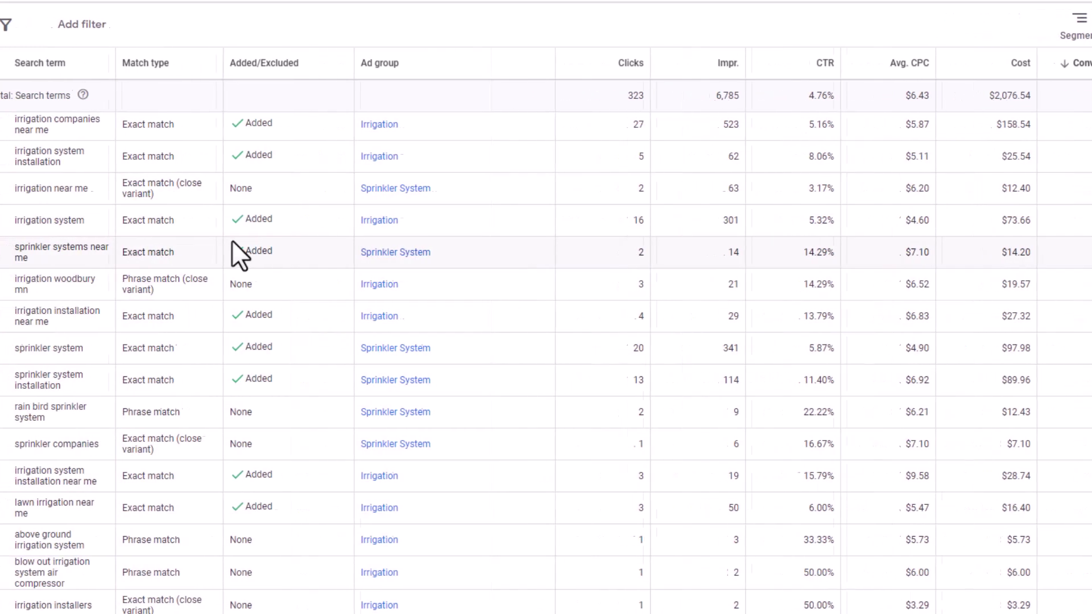
triple_click(79, 189)
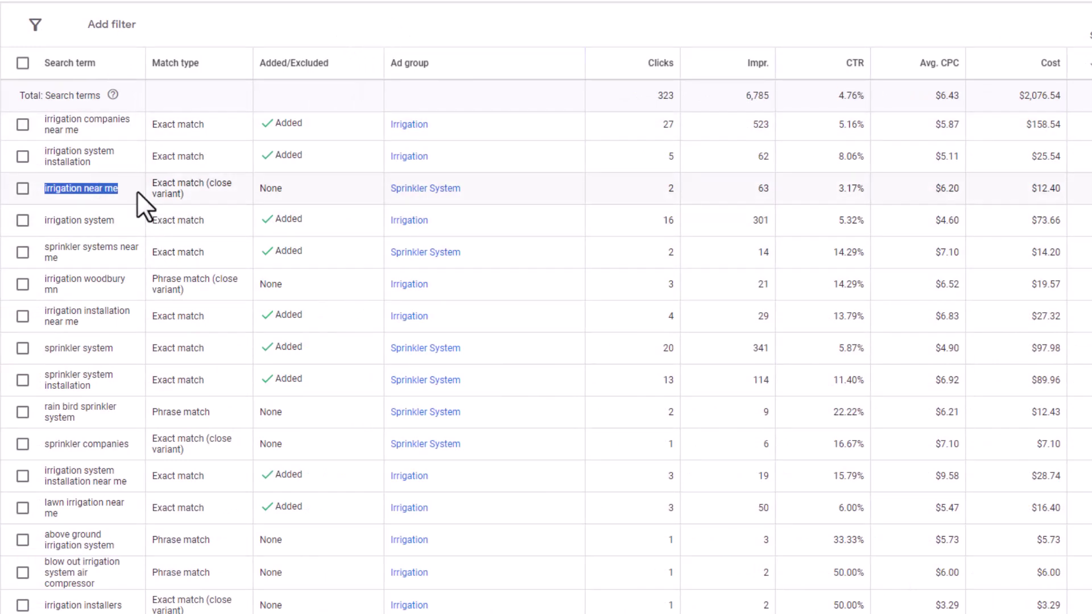
click(122, 193)
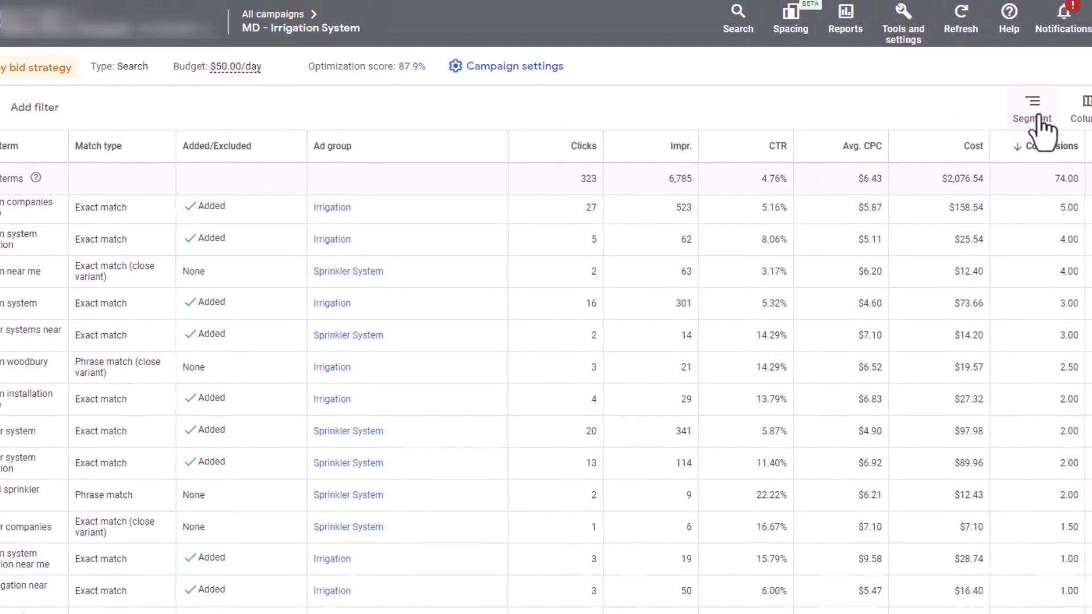
click(1086, 121)
Tick Keyword under Attributes in Modify columns and apply it to the search terms report.
click(1074, 151)
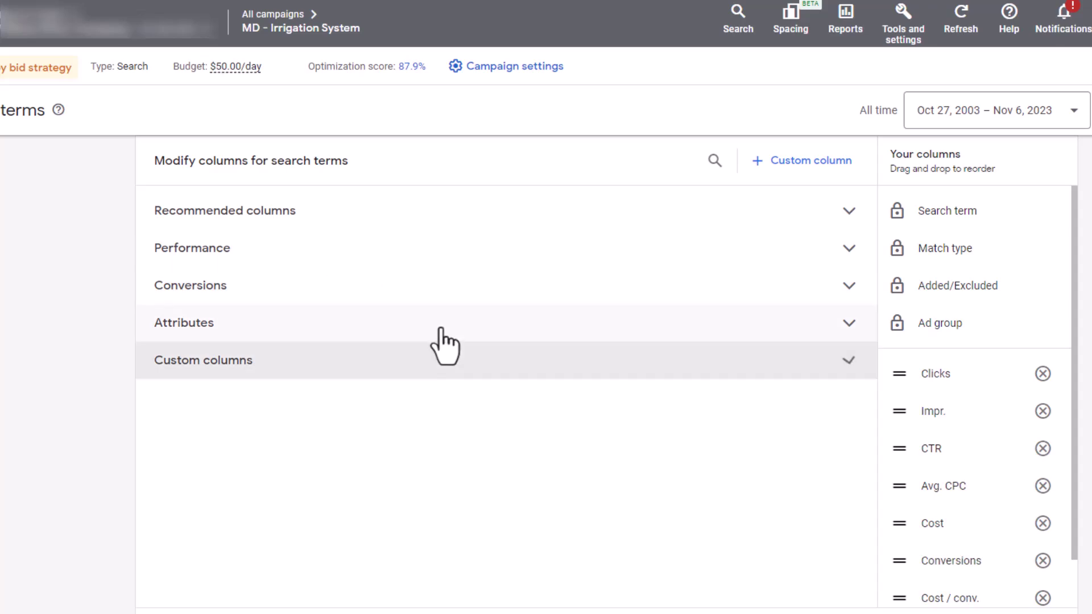
click(441, 327)
click(163, 356)
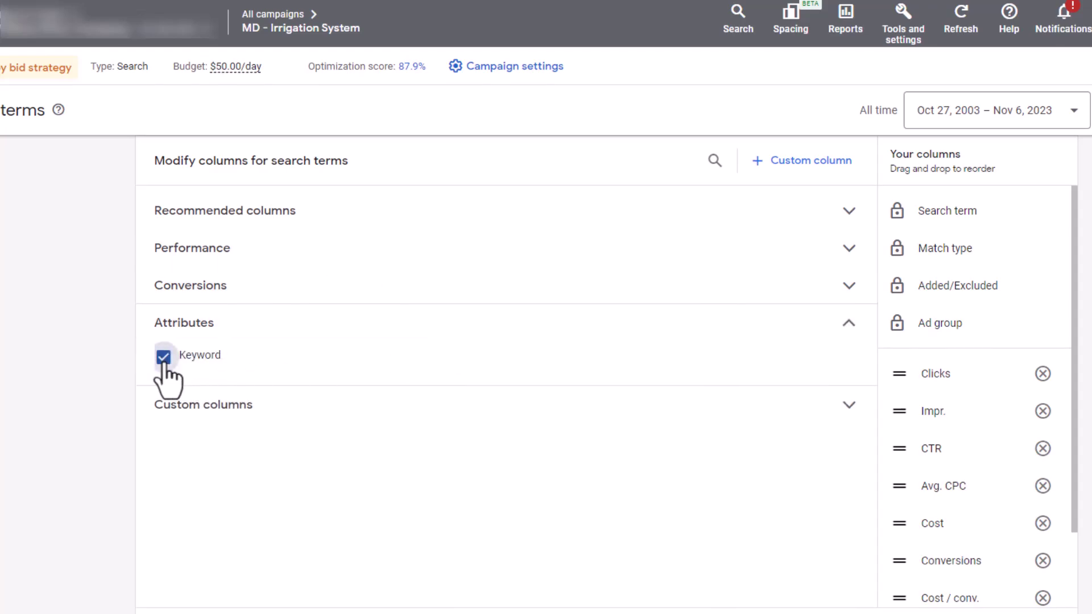
click(175, 580)
scroll(245, 397, down, 3)
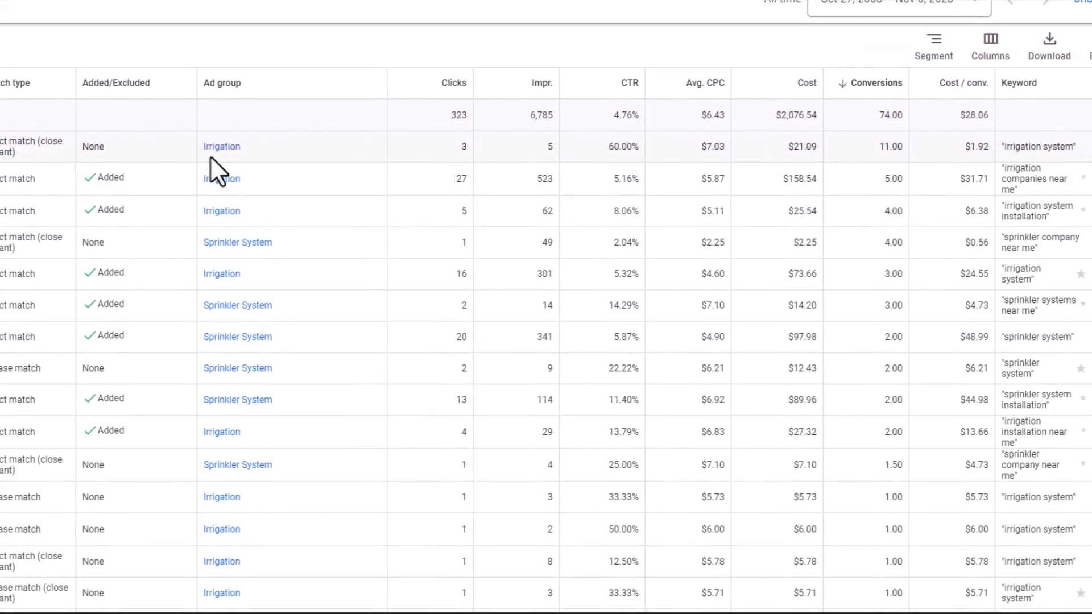
scroll(261, 364, down, 1)
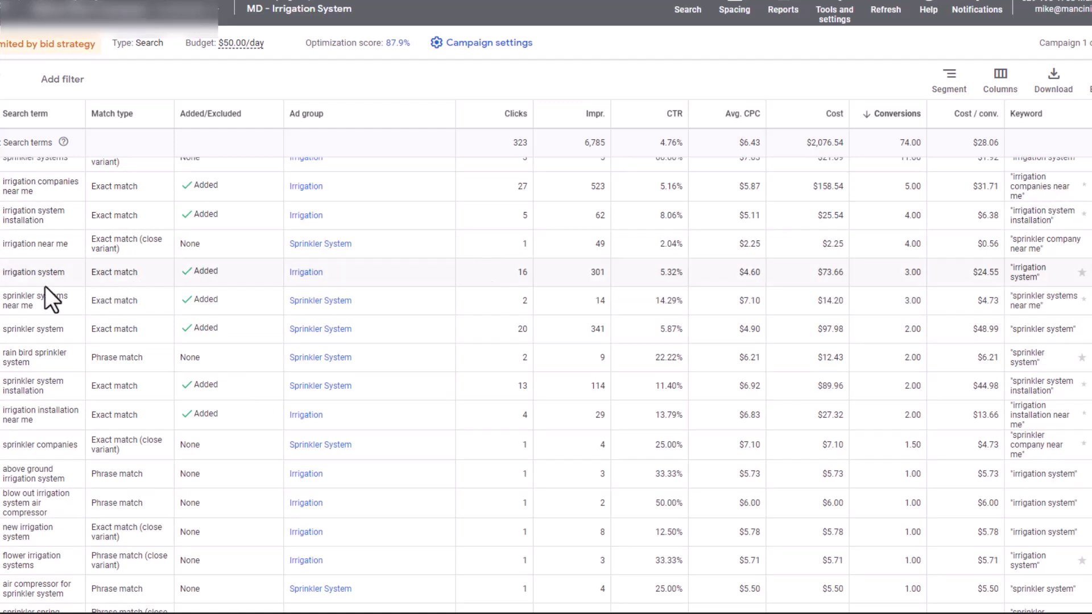
drag(68, 245, 2, 245)
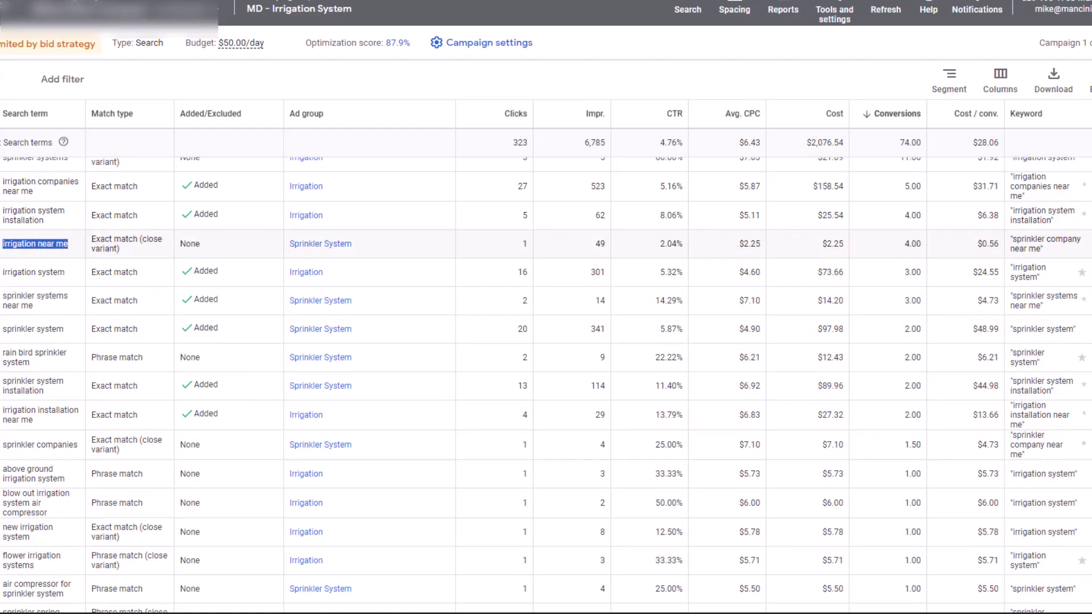
click(1028, 242)
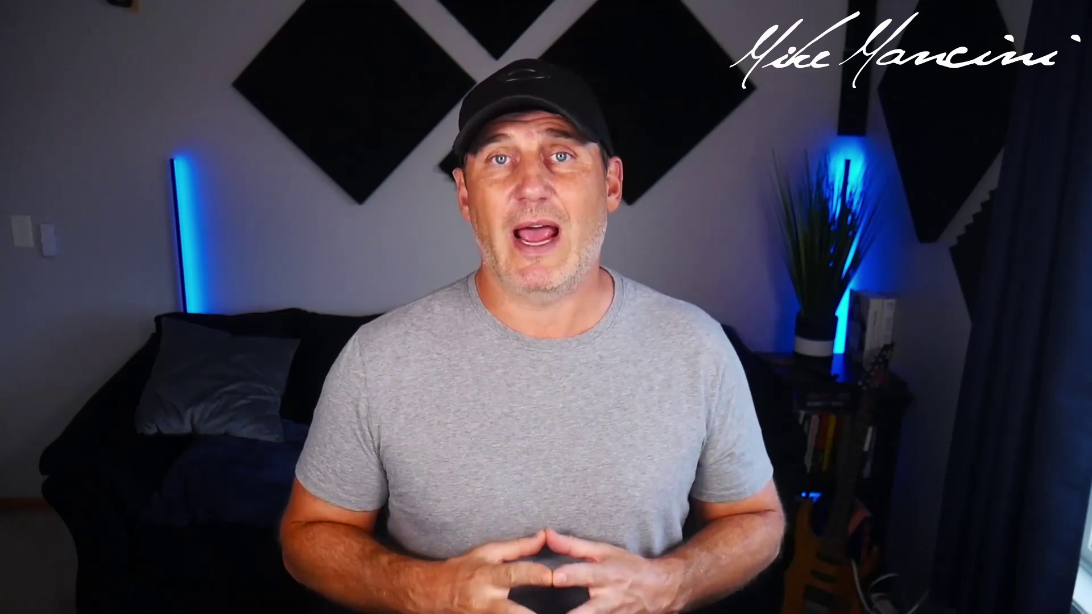
drag(179, 347, 217, 348)
key(ctrl+c)
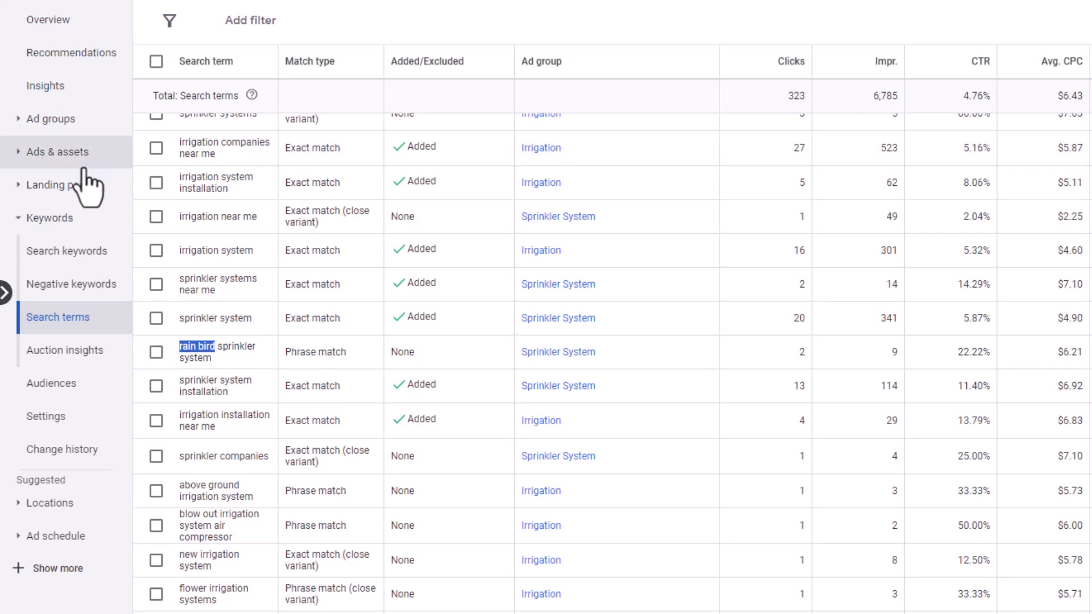
On the Negative keywords page, start a new list with the pasted term wrapped in quotes: "rain bird".
click(71, 285)
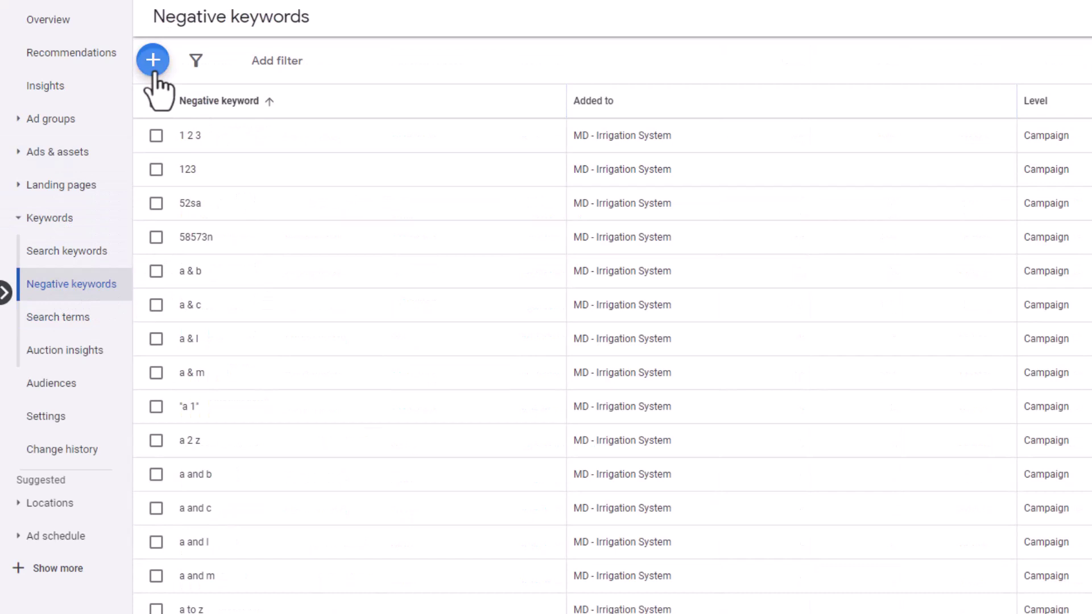
click(153, 69)
click(307, 336)
key(ctrl+v)
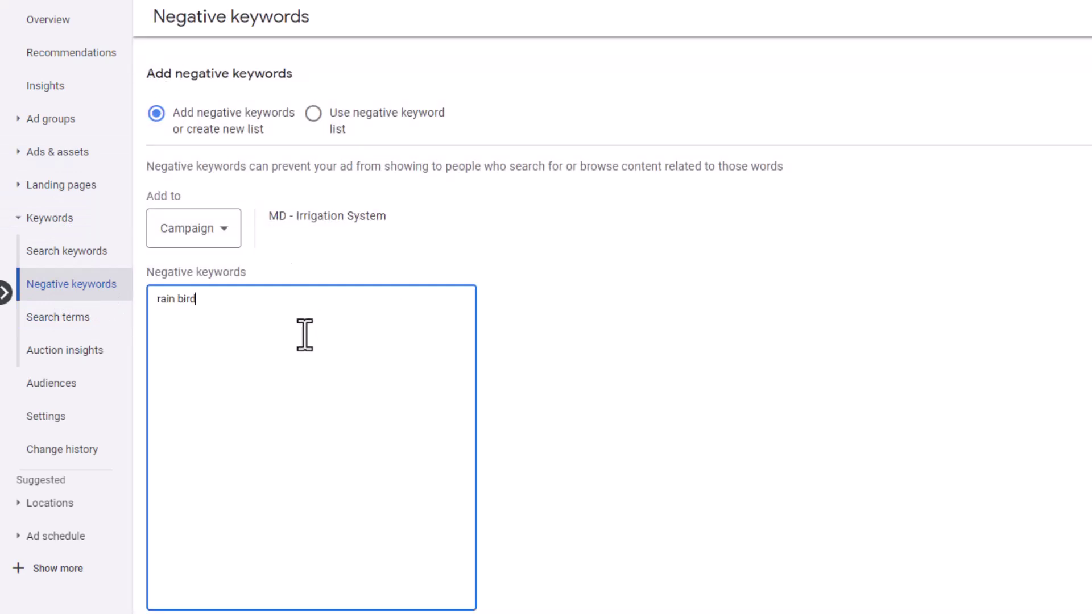
click(162, 301)
text(")
click(232, 303)
text(")
Add rainbird, bird and birds to the negative keyword list.
key(Return)
text(rainbird bird)
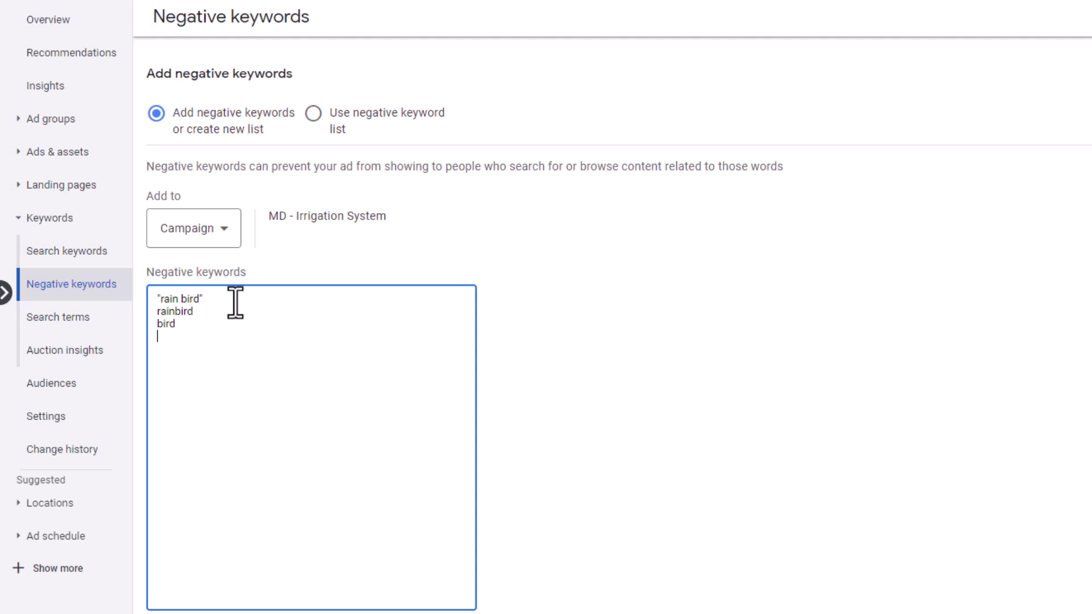
text( birds)
key(Return)
scroll(345, 271, down, 3)
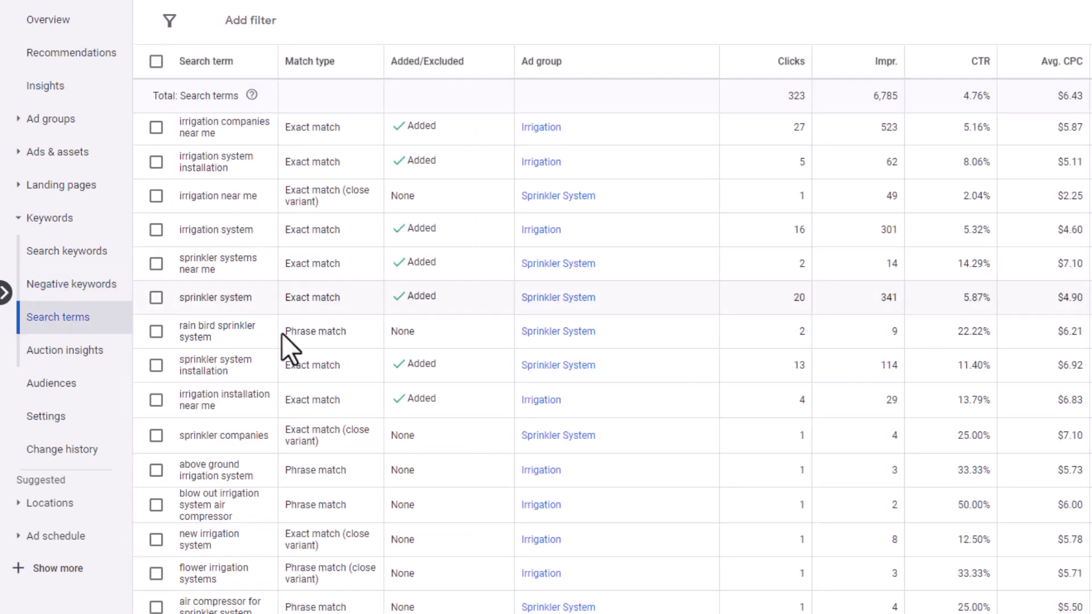
Add the 'rain bird sprinkler system' search term as a keyword, wrapped in quotes for phrase match.
click(156, 334)
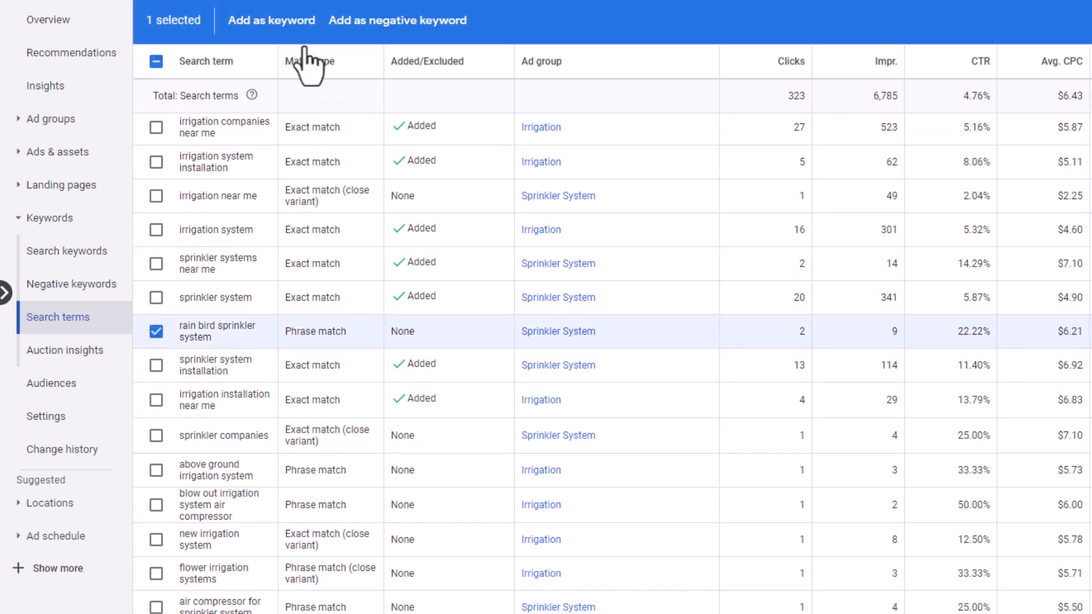
click(290, 28)
triple_click(276, 165)
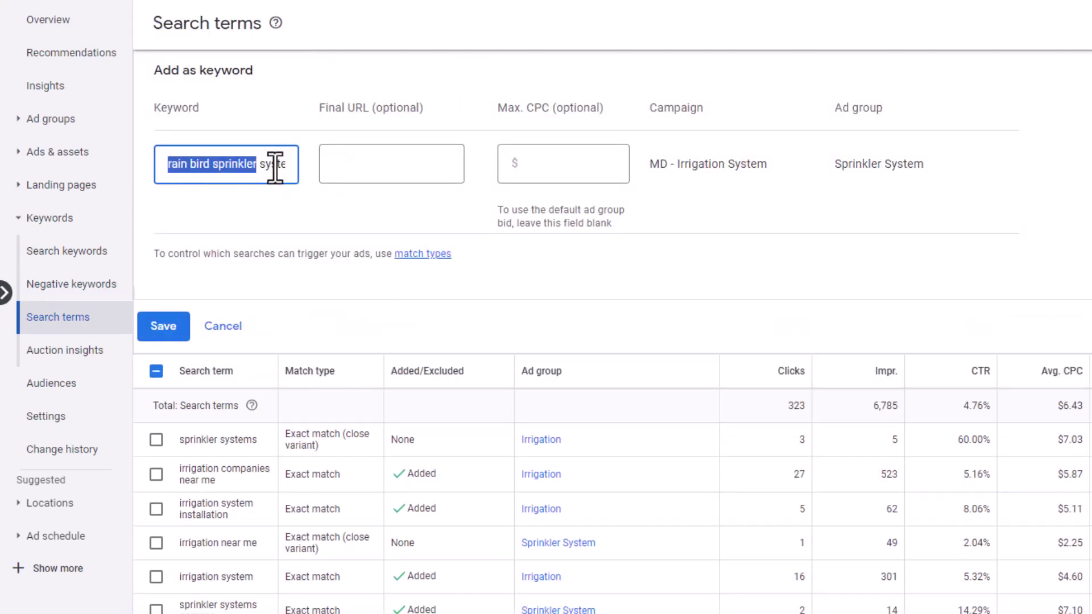
click(255, 165)
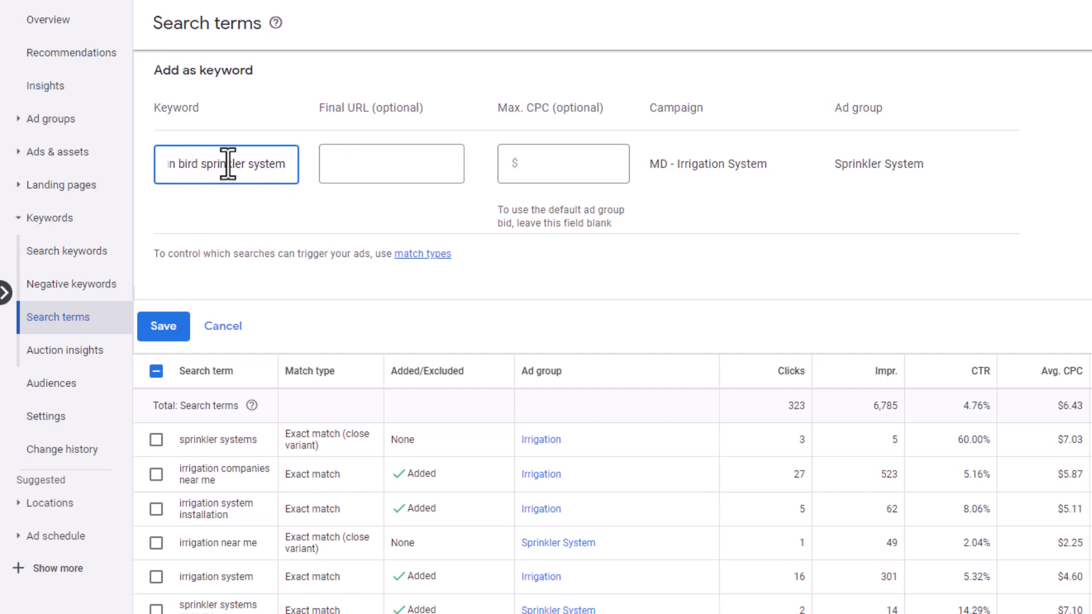
drag(228, 164, 142, 170)
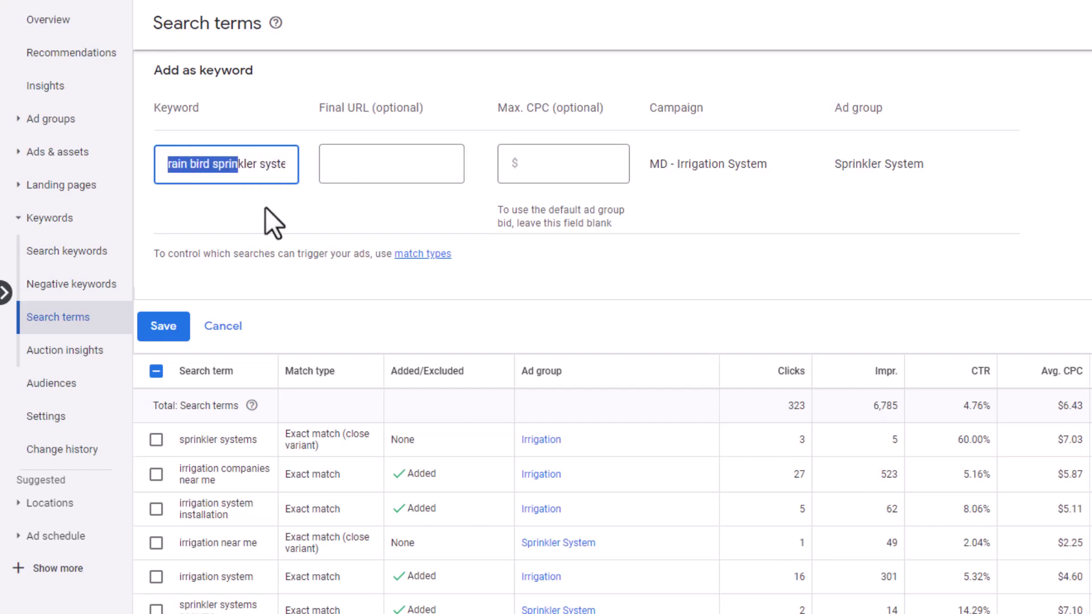
key(Left)
text(")
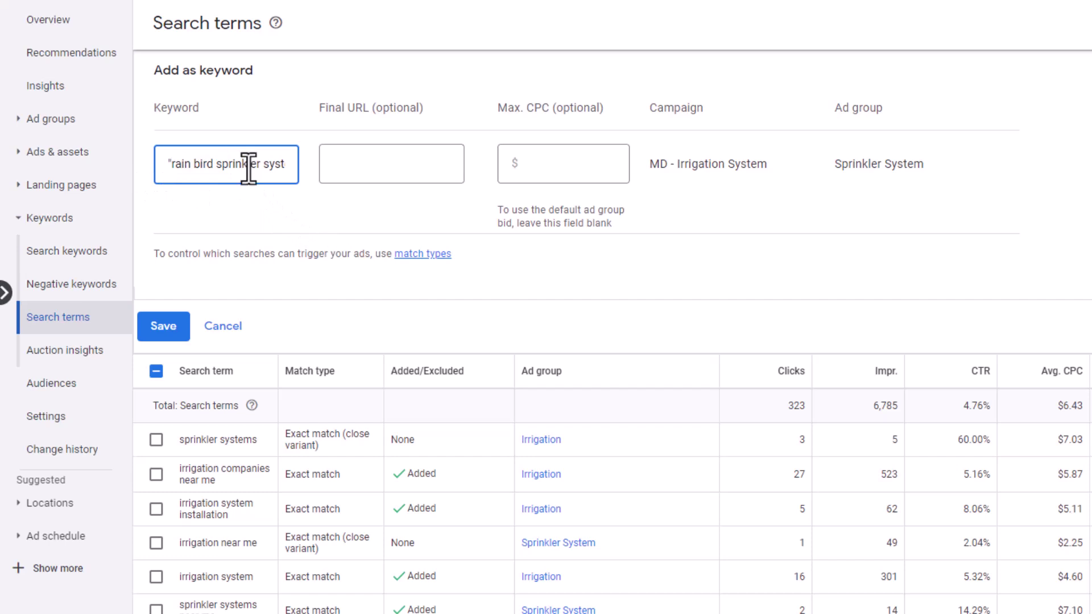
key(End)
text(")
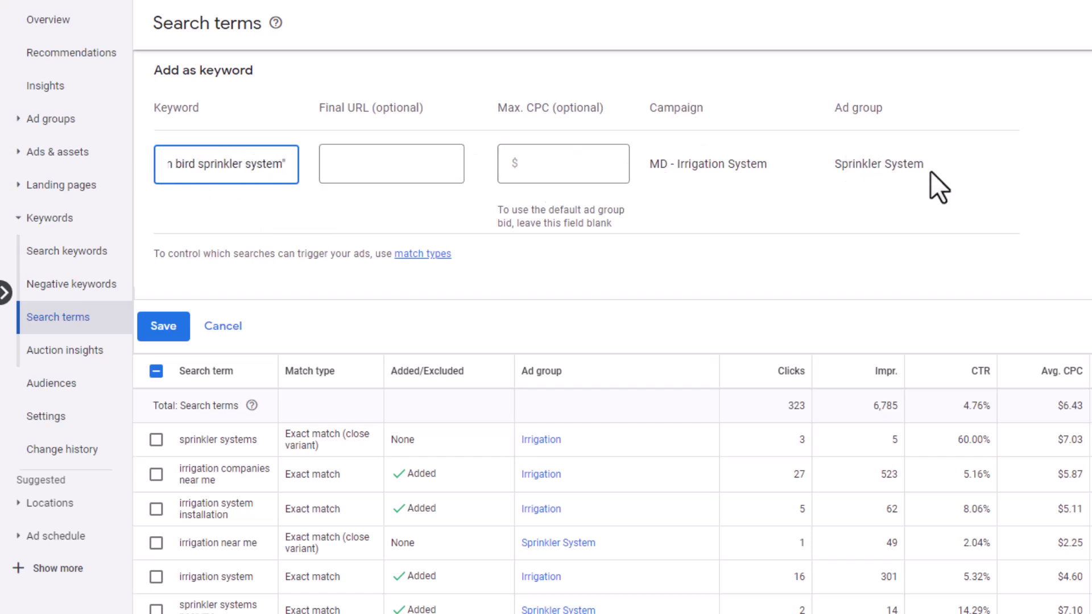
click(578, 168)
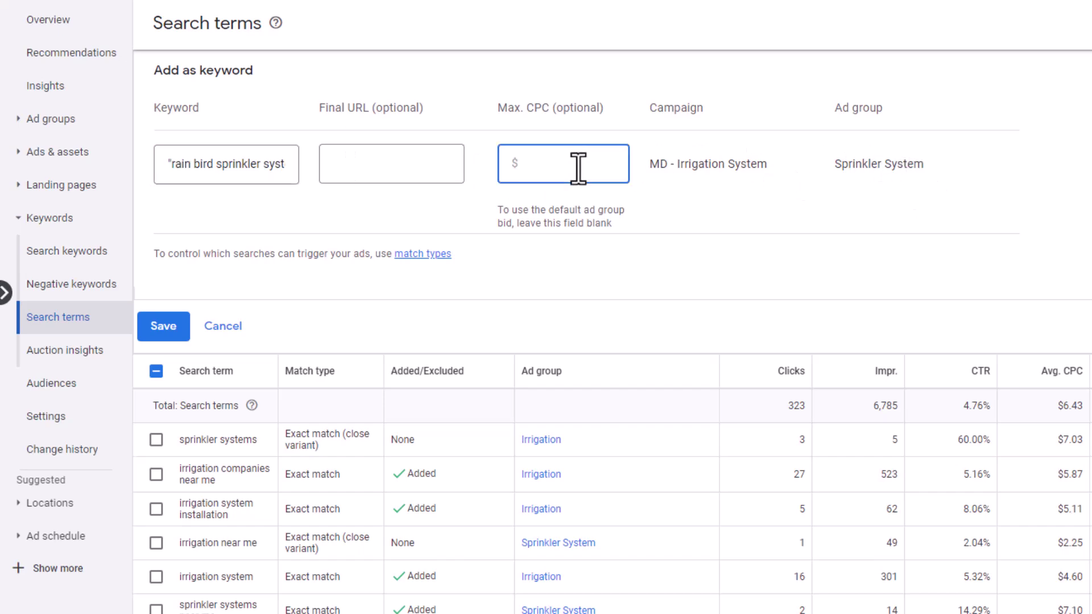